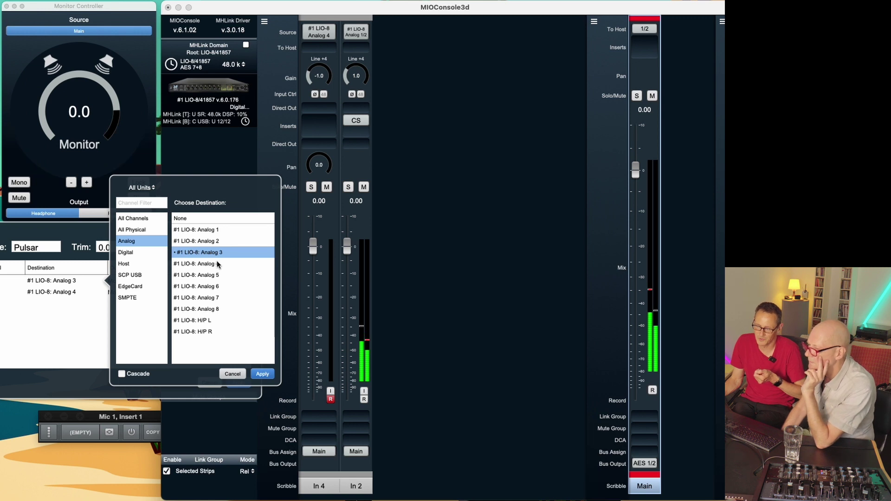
Apply the Pulsar monitor output as a stereo pair on LIO-8 Analog 3 and 4, keeping the Monitor output mode
left_click(261, 374)
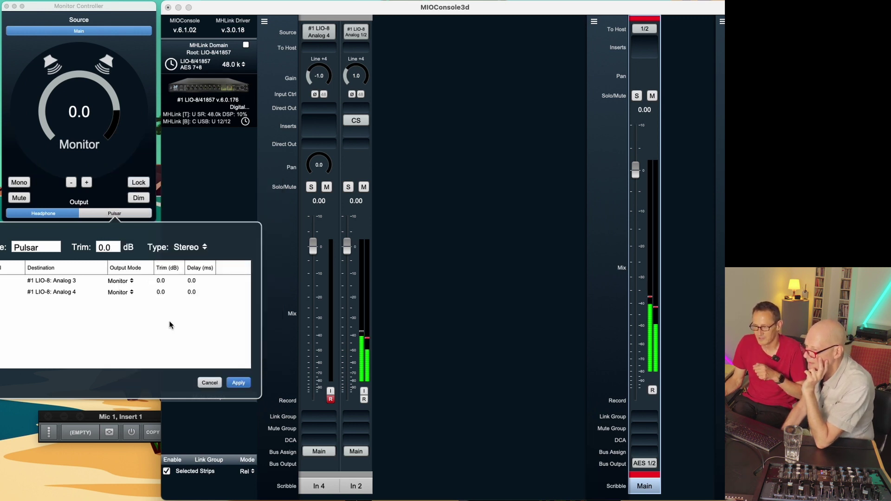
left_click(132, 282)
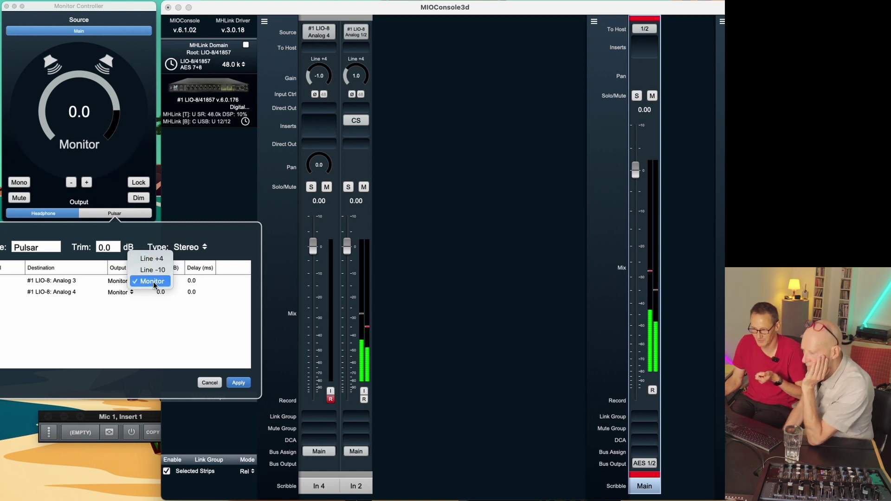
left_click(152, 320)
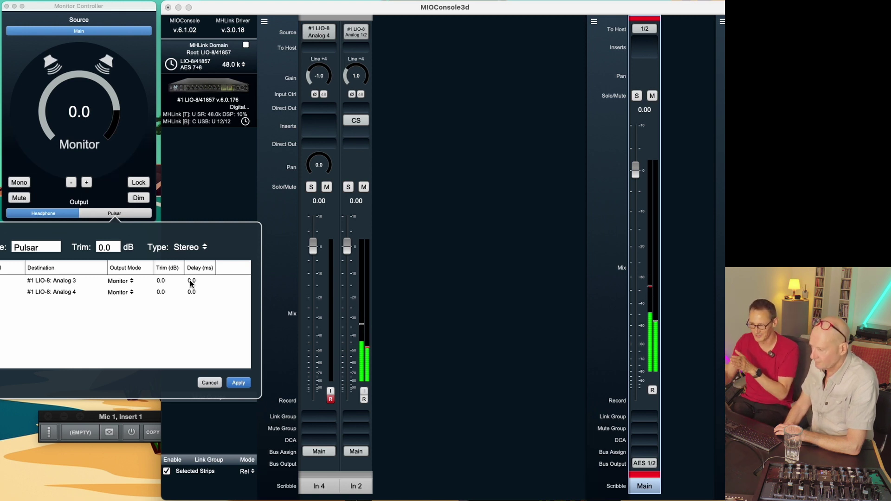
left_click(205, 249)
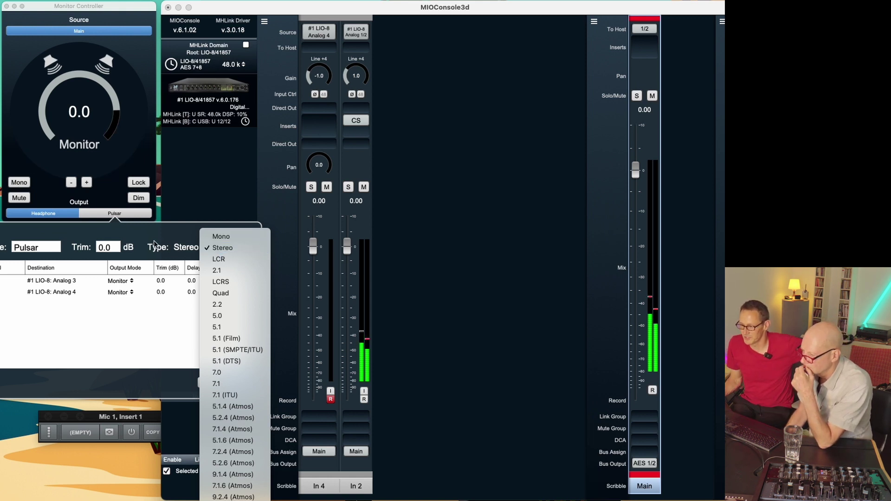
left_click(153, 226)
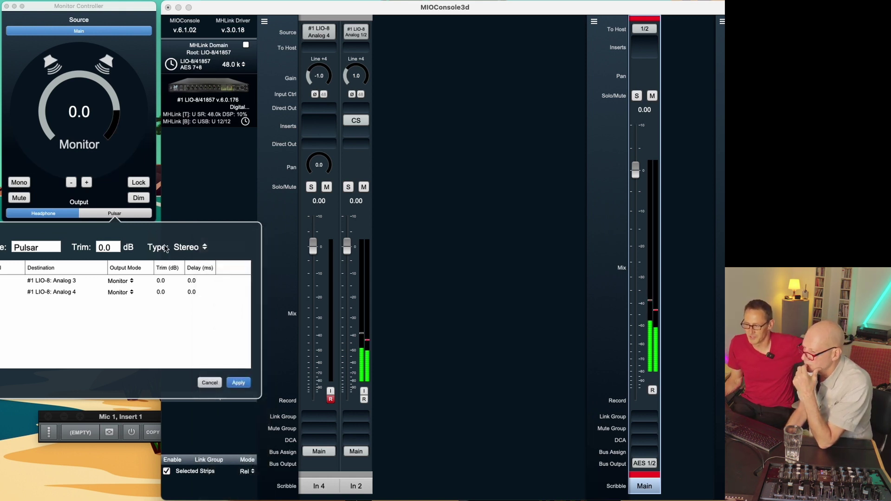
left_click(238, 382)
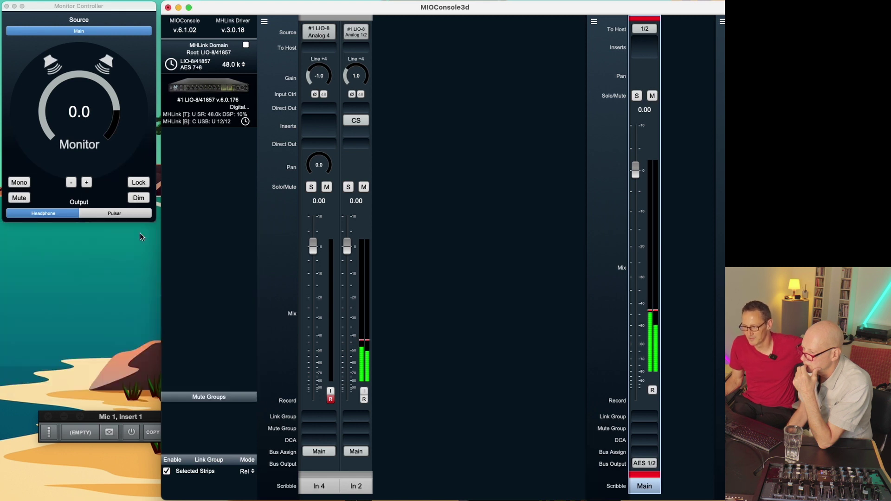
Switch the monitor output to Pulsar and set the monitor level to 0.5
left_click(122, 213)
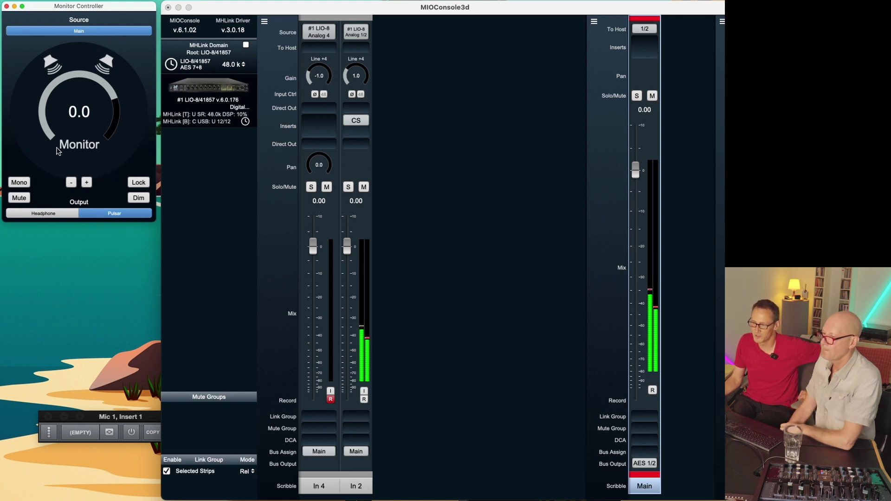
scroll(78, 112, "down", 5)
scroll(78, 112, "up", 10)
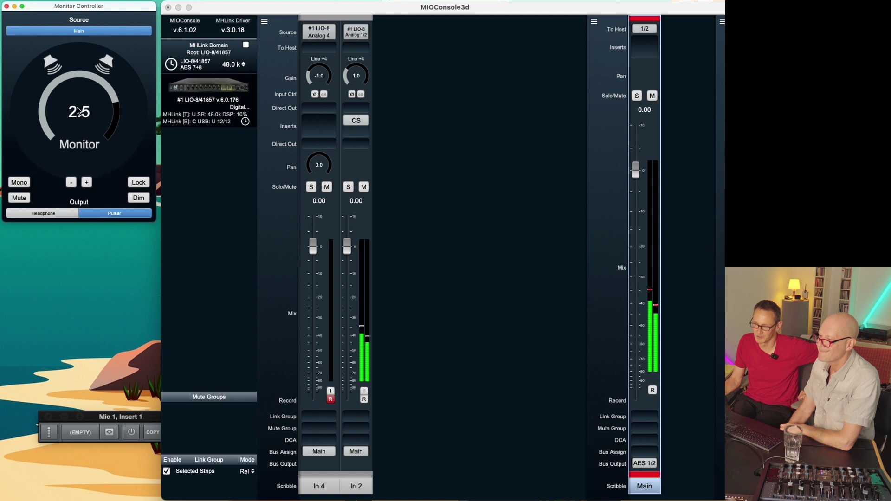
scroll(78, 113, "down", 6)
scroll(78, 113, "up", 2)
Test the monitor's Mono mode and the right speaker's mute, switching each one on and off again
left_click(17, 183)
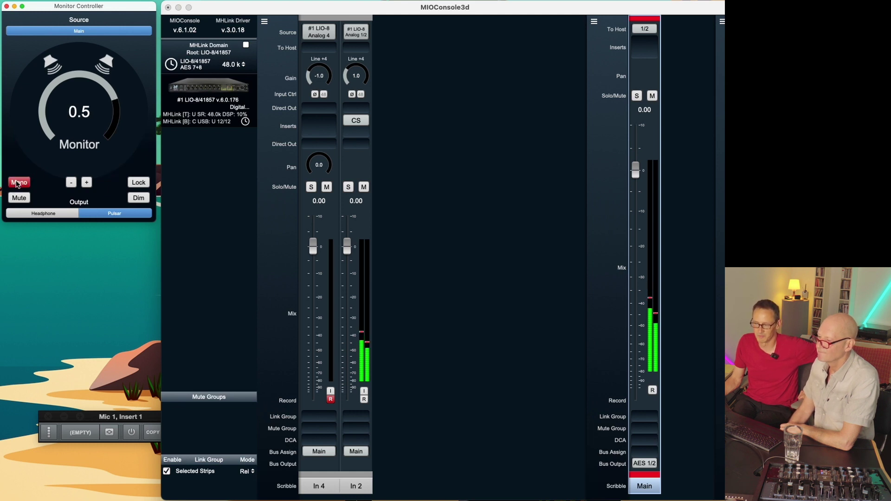
left_click(17, 184)
left_click(109, 63)
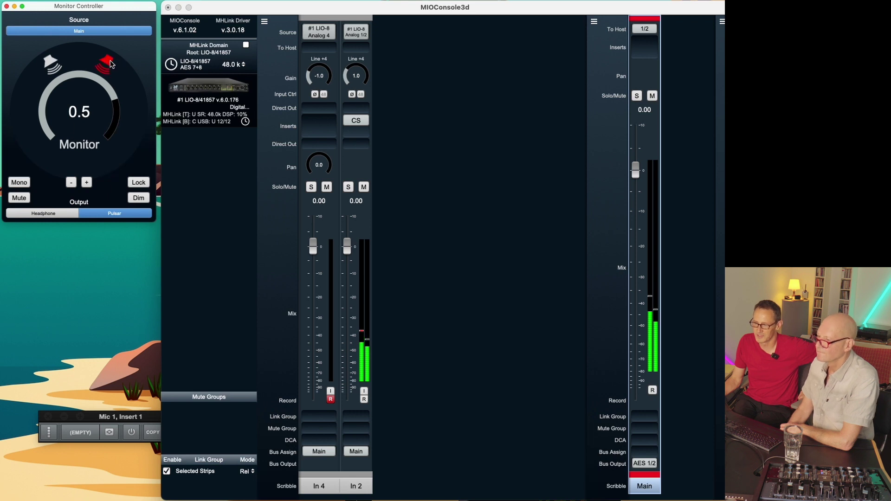
left_click(109, 64)
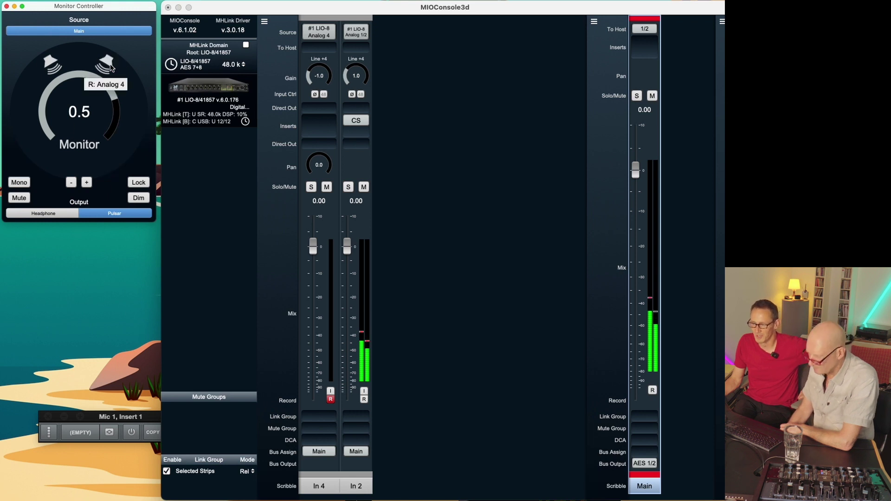
Try the monitor level Lock and the Dim function, switching each one on and off again
left_click(137, 183)
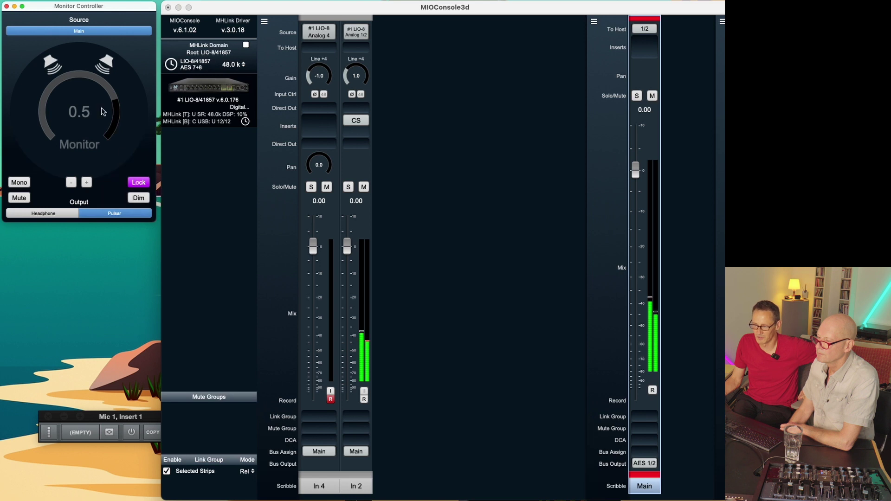
left_click(141, 181)
left_click(139, 199)
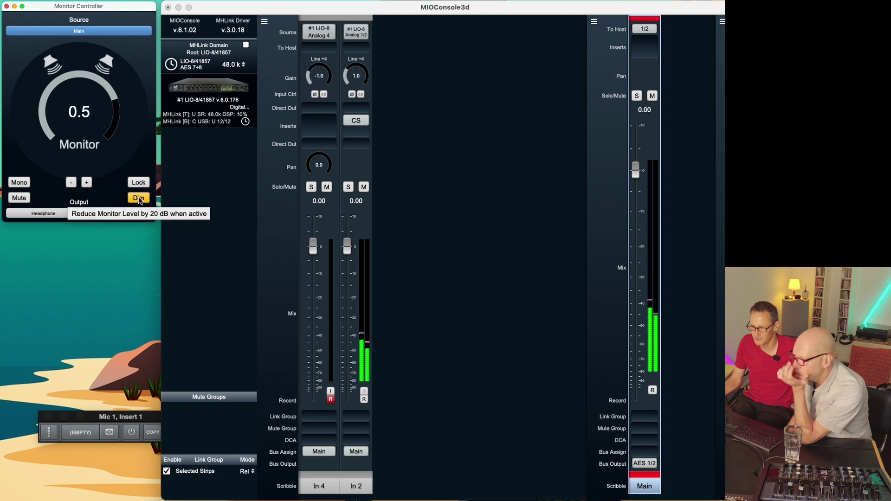
left_click(139, 198)
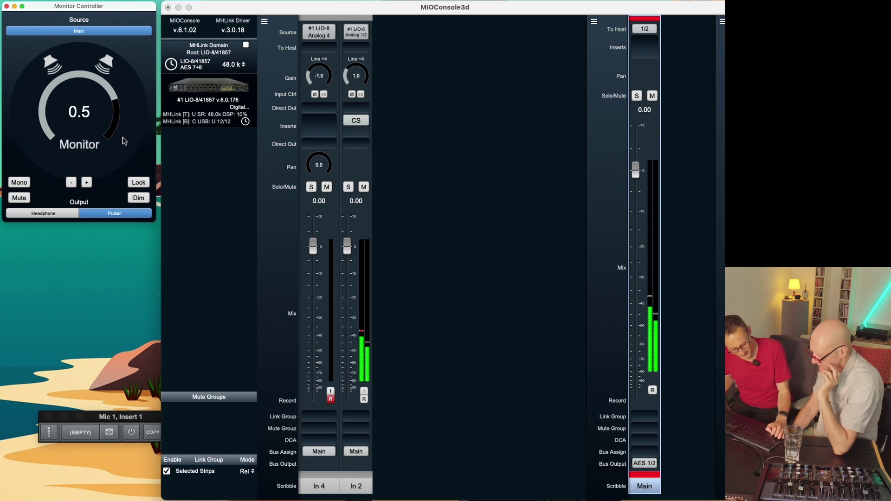
Engage Mute and Dim together on the monitor, and release both again
key("m")
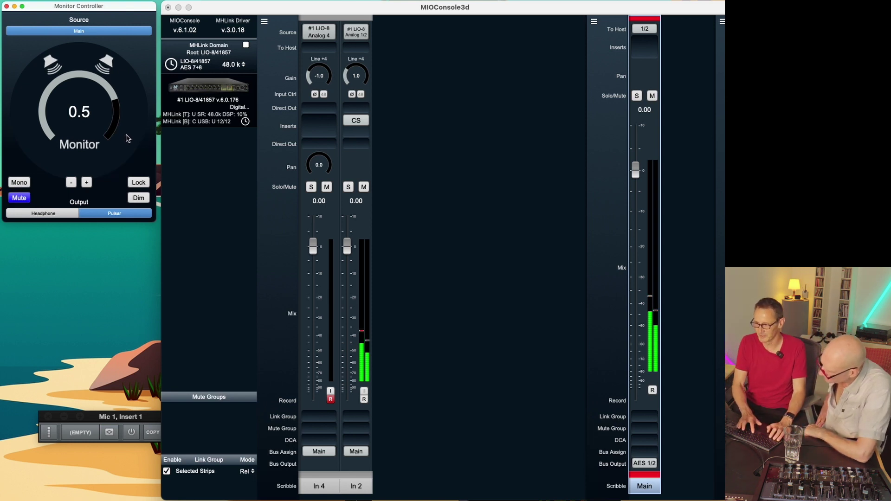
key("d")
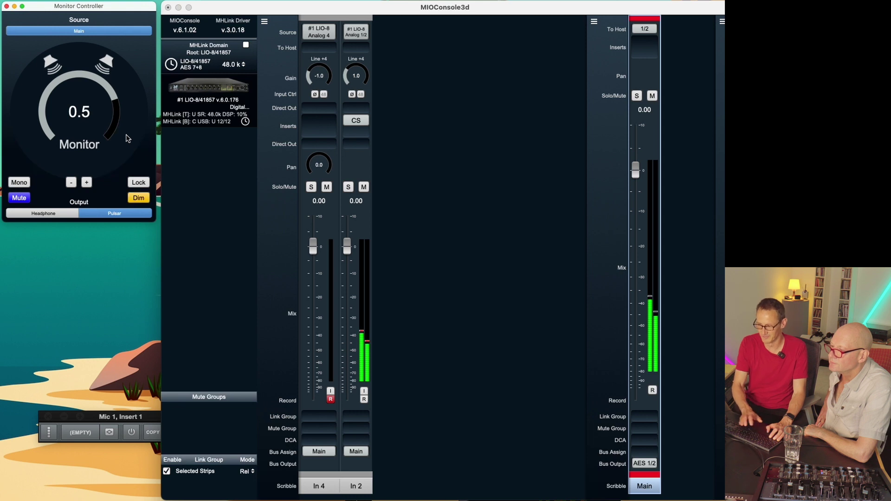
key("m")
key("d")
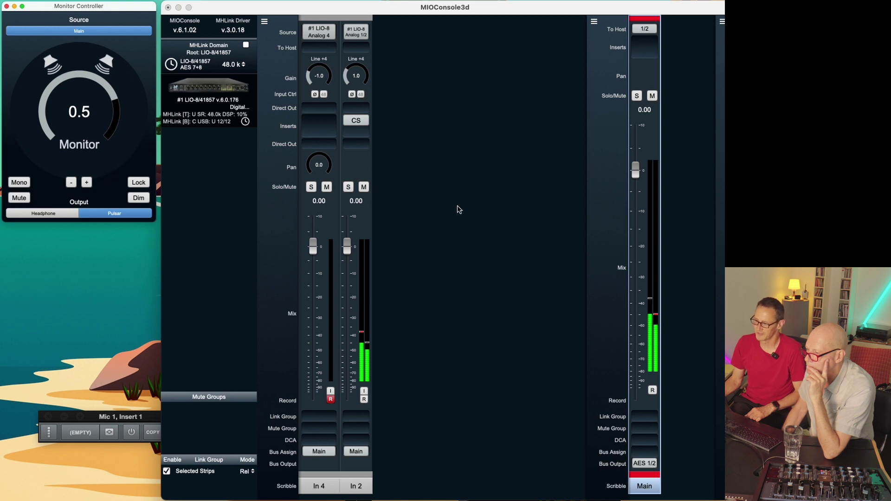
Remove the AES 1/2 output assignment from the Main bus
left_click(648, 136)
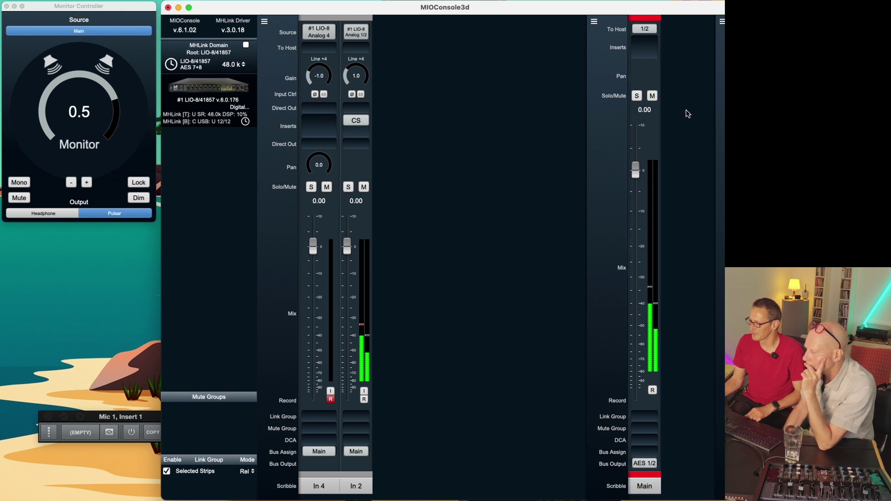
left_click(644, 76)
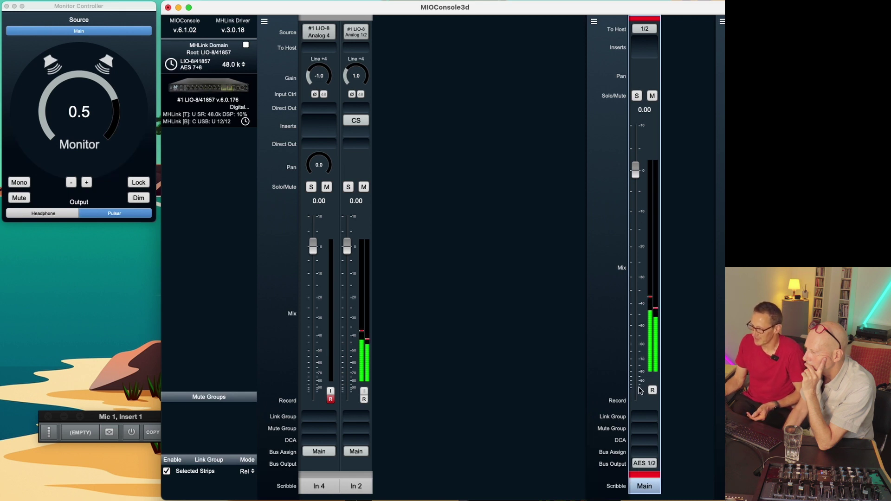
mouse_move(637, 465)
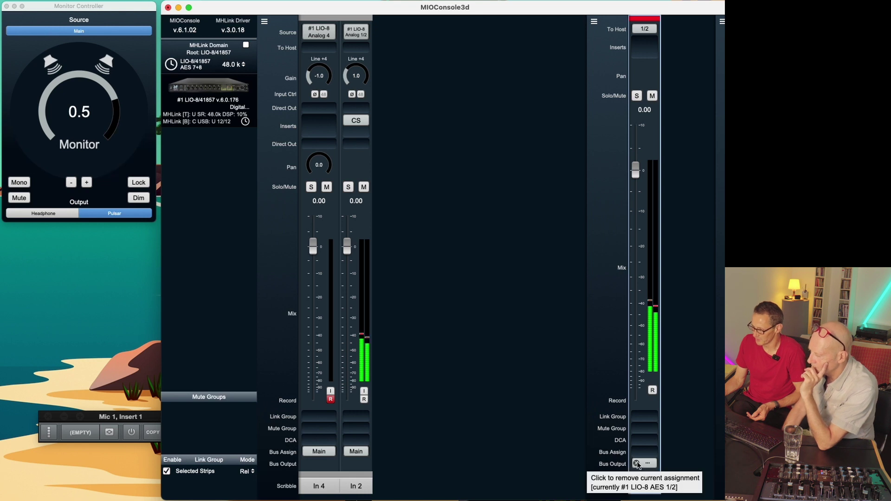
left_click(636, 462)
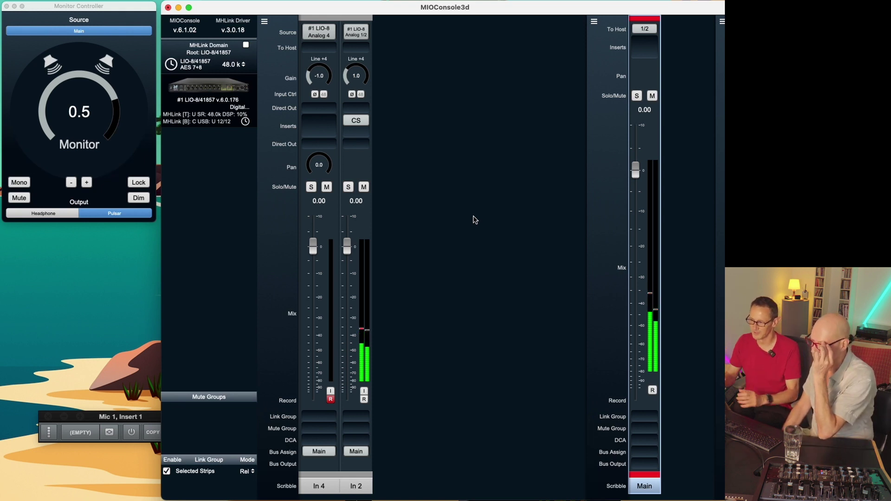
Switch the monitor output to Headphone and inspect its output configuration without changing it
left_click(365, 235)
mouse_move(369, 34)
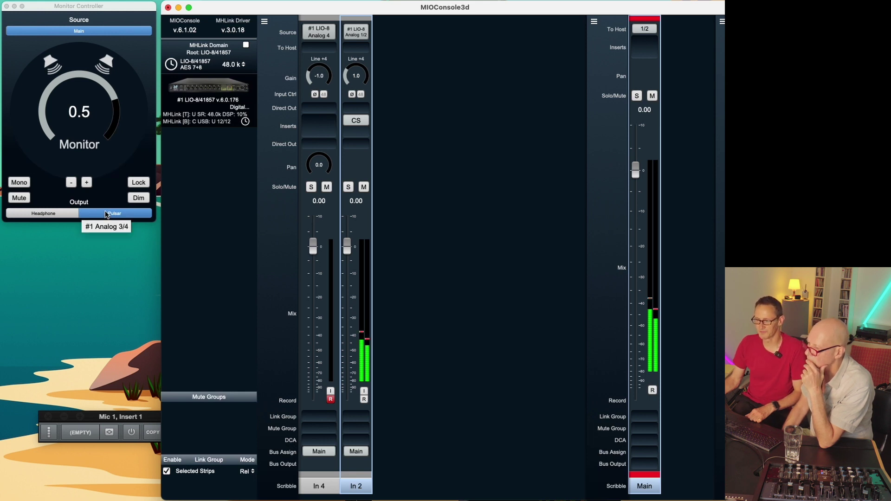
left_click(56, 214)
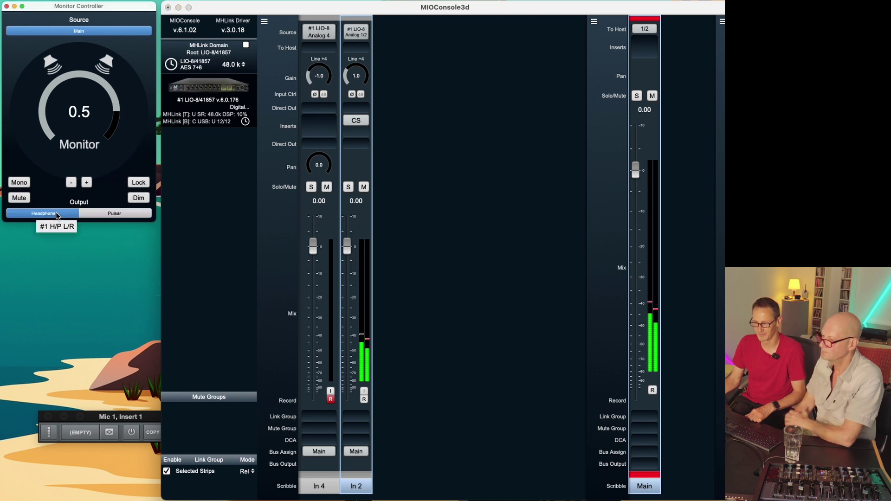
left_click(56, 213)
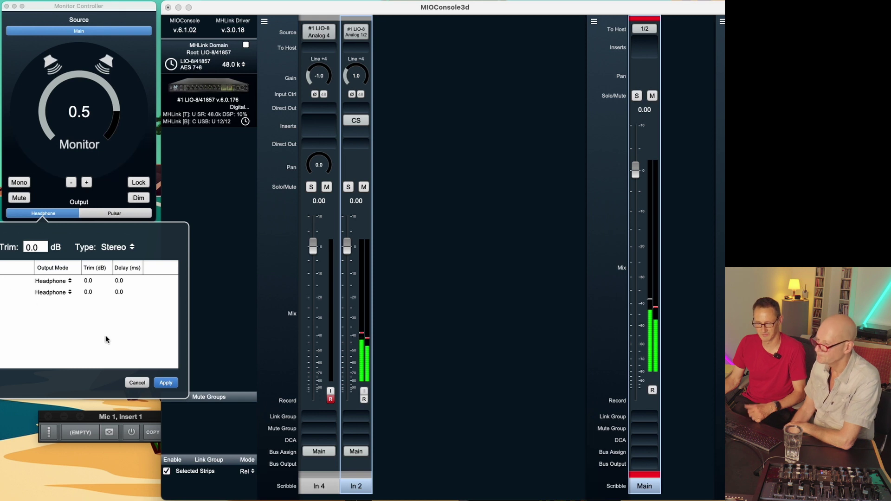
left_click(142, 383)
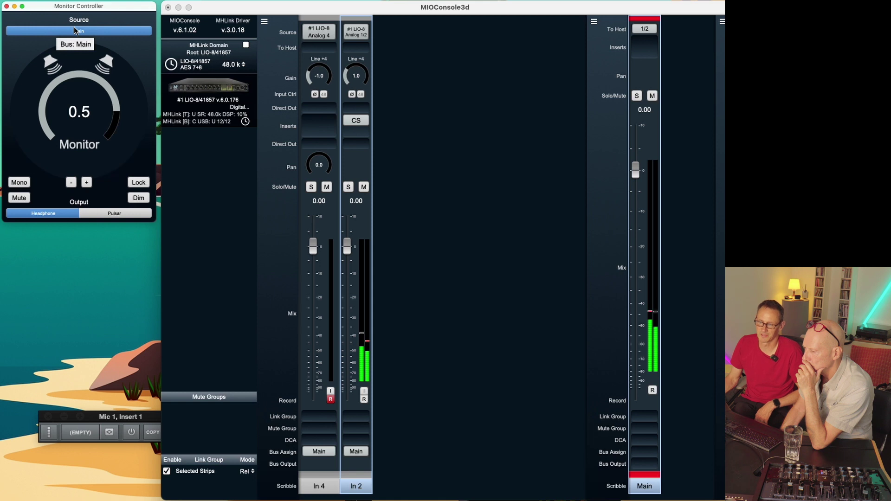
Add a mono input strip to the mixer and remove its Pre: 3 host assignment
left_click(645, 228)
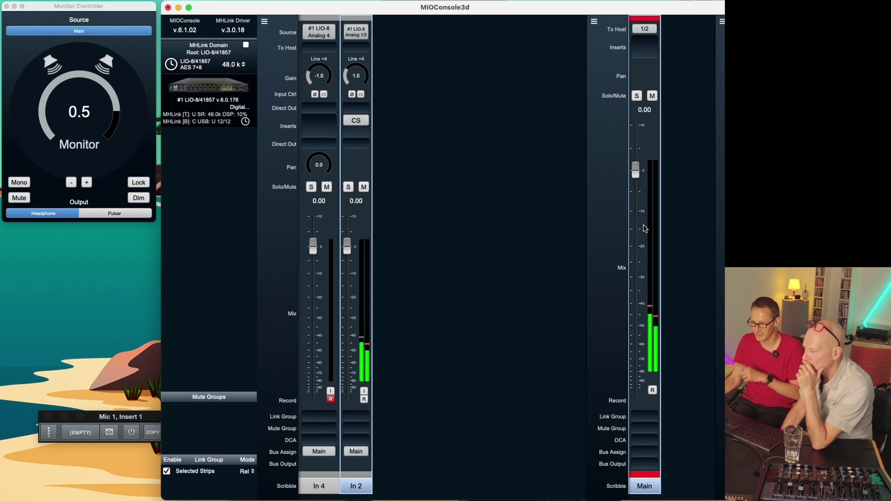
left_click(457, 361)
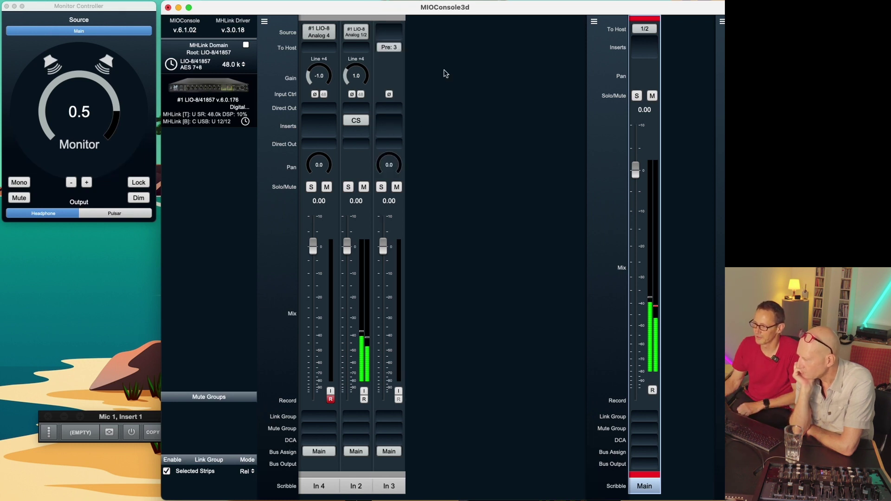
left_click(388, 47)
left_click(388, 34)
left_click(393, 75)
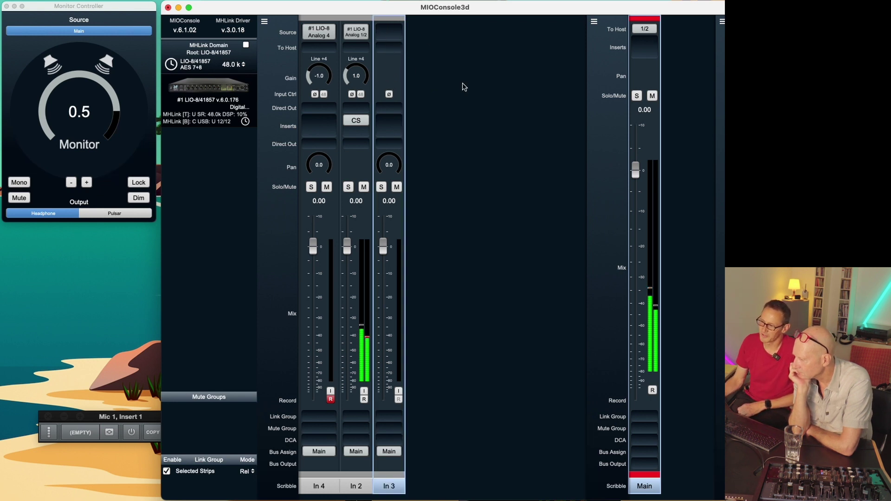
left_click(432, 91)
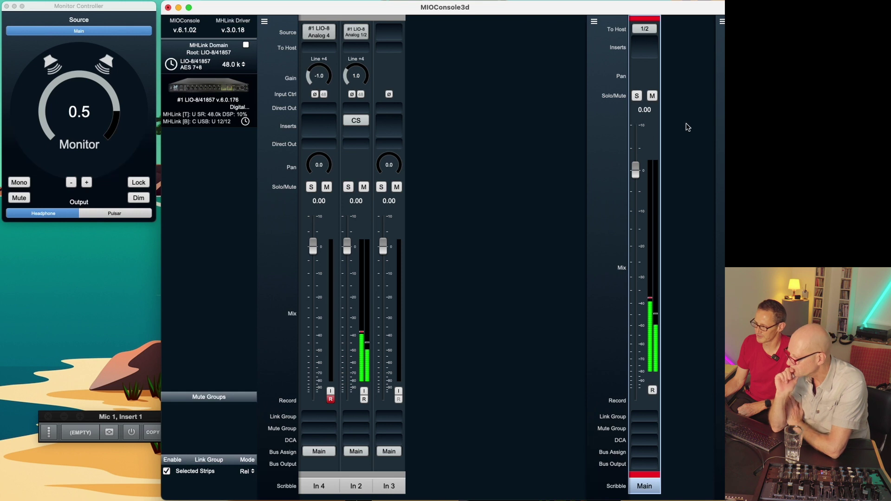
Set the source of strip In 3 to a stereo host input starting at #1 LIO-8 Host 1
left_click(397, 69)
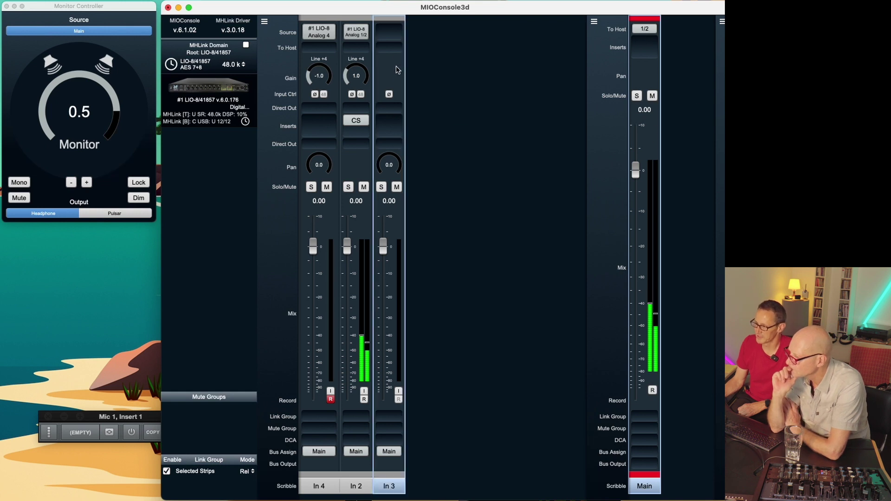
left_click(389, 31)
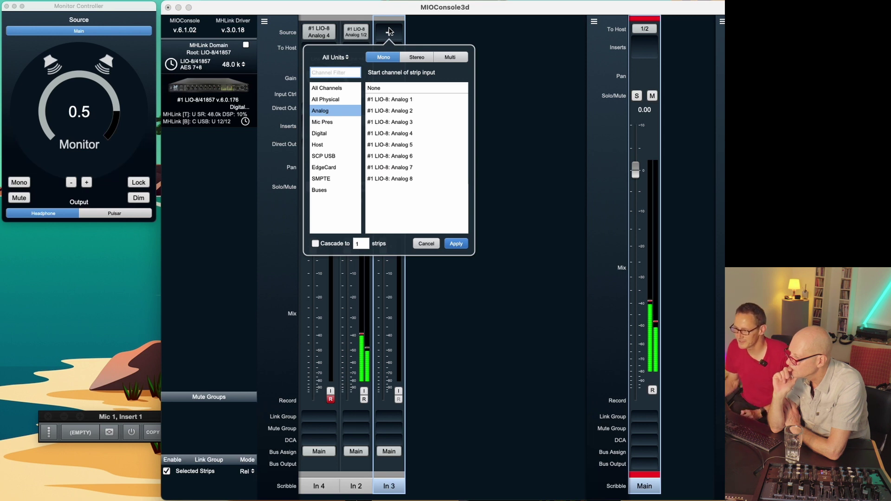
left_click(412, 57)
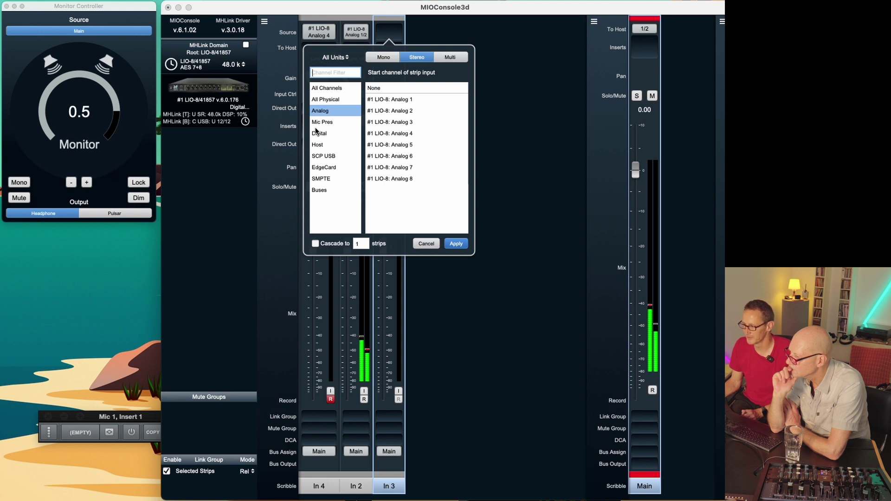
left_click(319, 144)
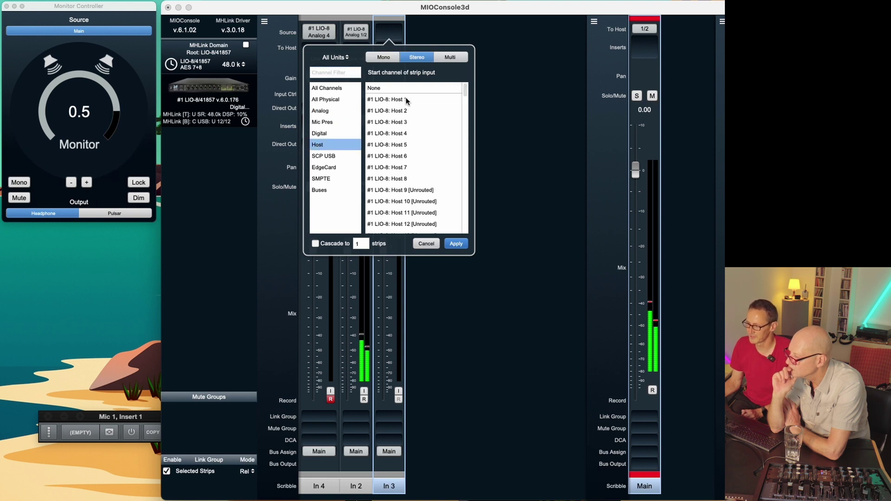
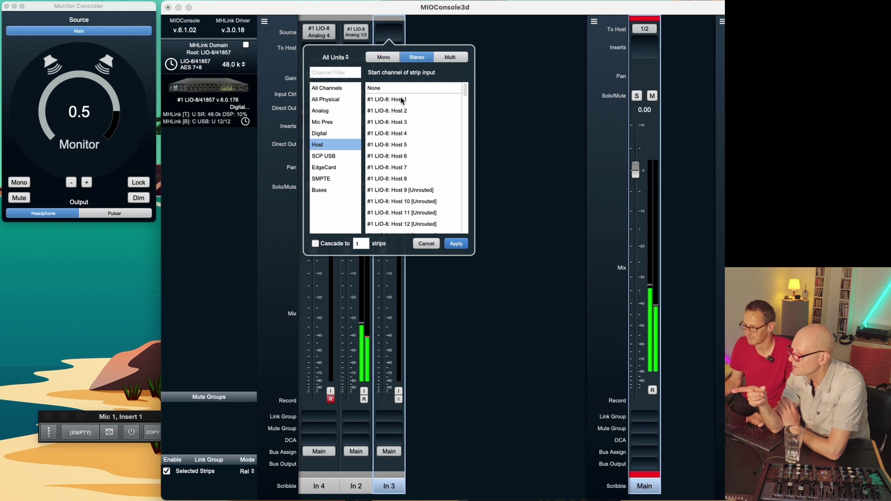
left_click(402, 100)
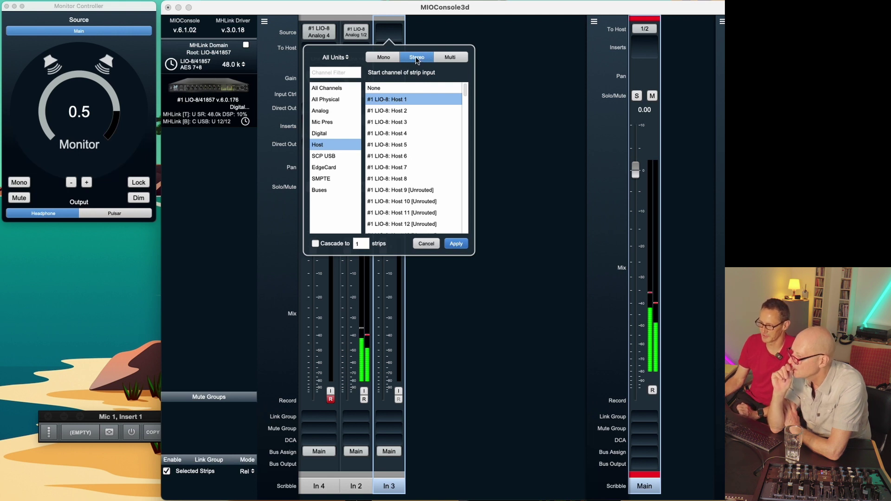
left_click(453, 243)
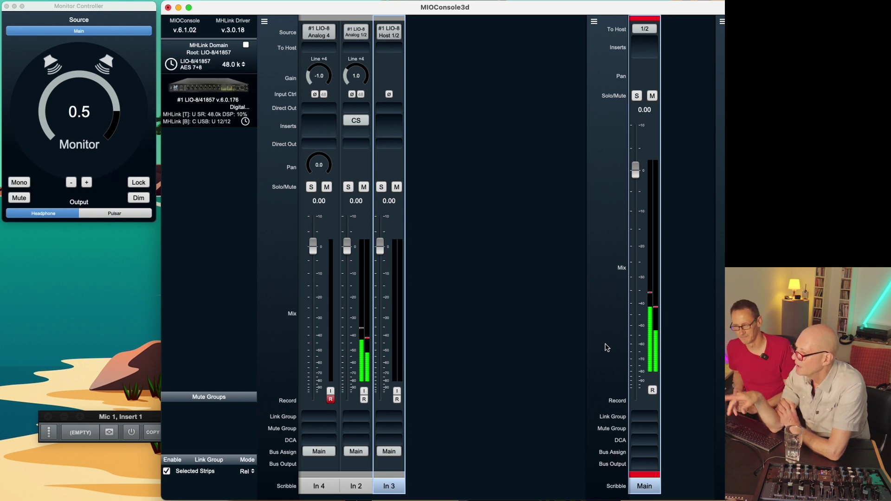
left_click(506, 217)
left_click(384, 163)
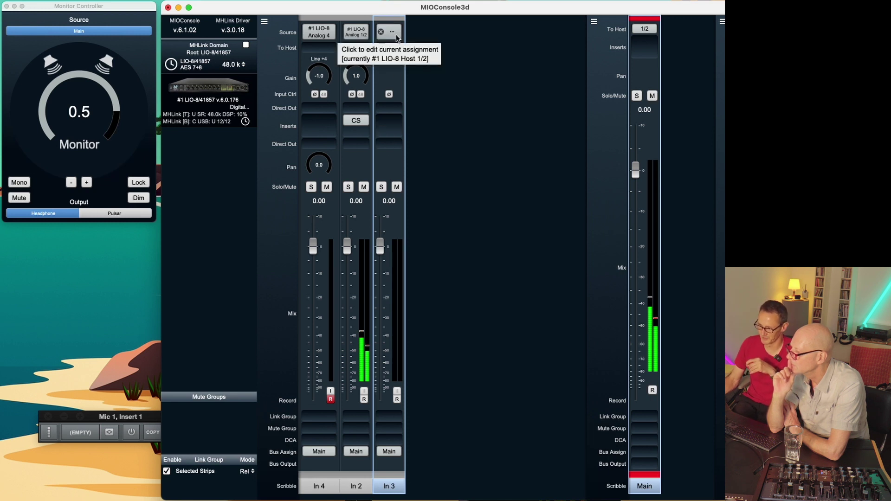
left_click(457, 38)
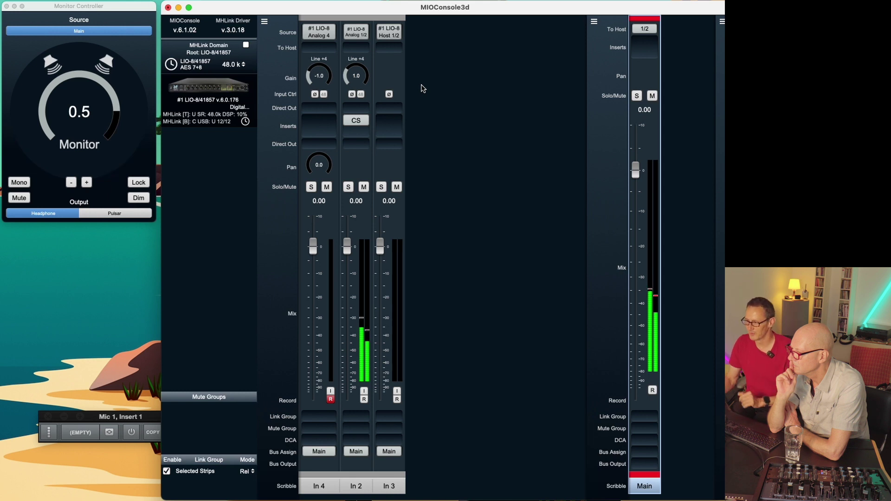
Lower the main mix level of strip In 2 to about -3.48
scroll(350, 240, "down", 2)
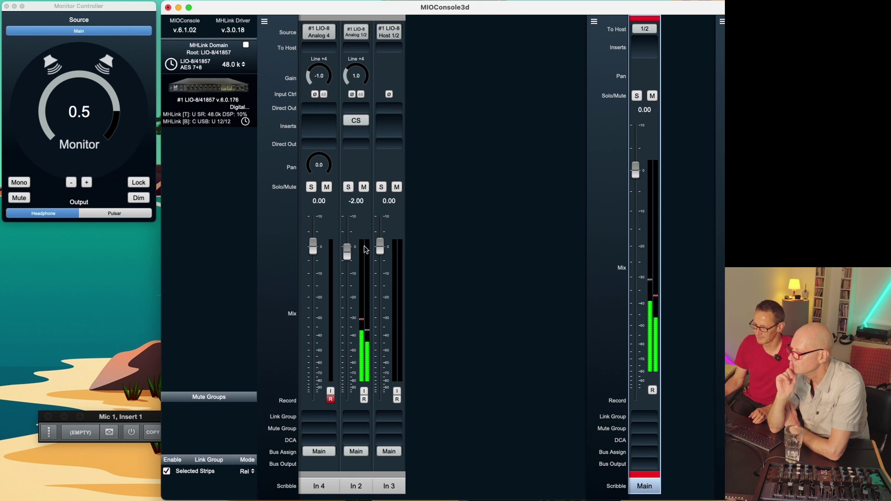
mouse_move(347, 251)
left_mouse_down()
mouse_move(347, 266)
mouse_move(347, 254)
left_mouse_up()
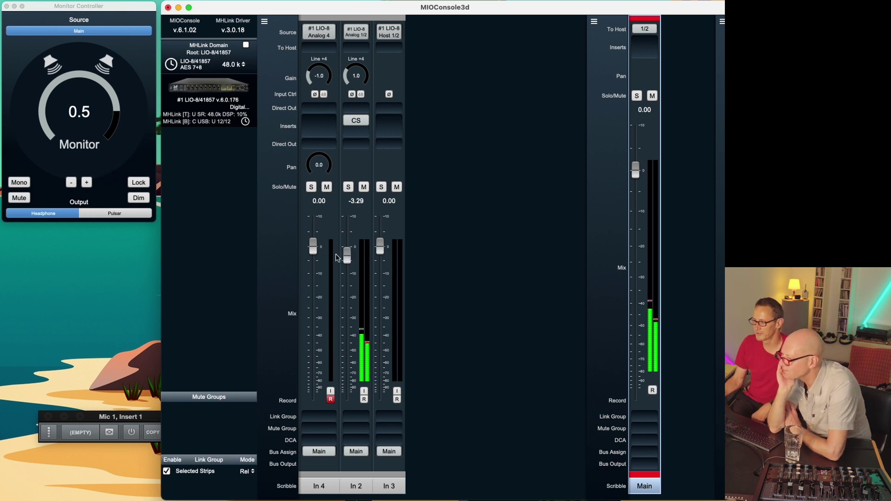
left_click_drag(346, 252, 348, 259)
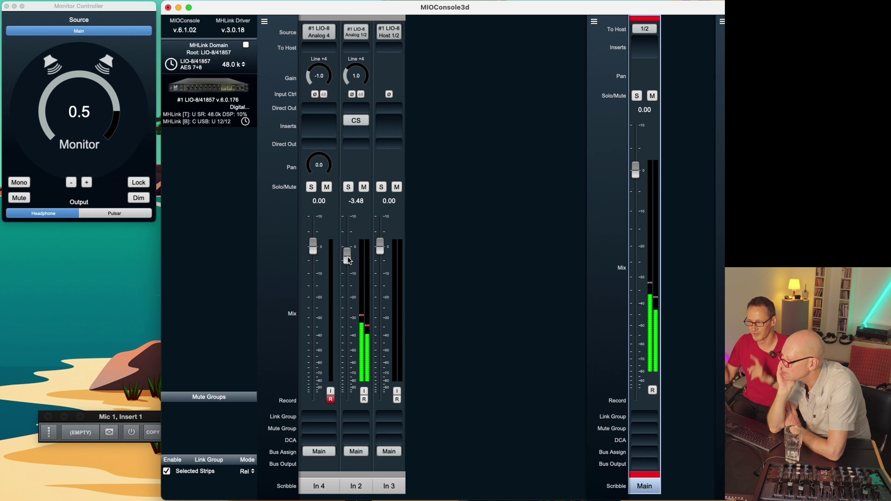
Switch the monitor output to Pulsar and back to Headphone
left_click(107, 214)
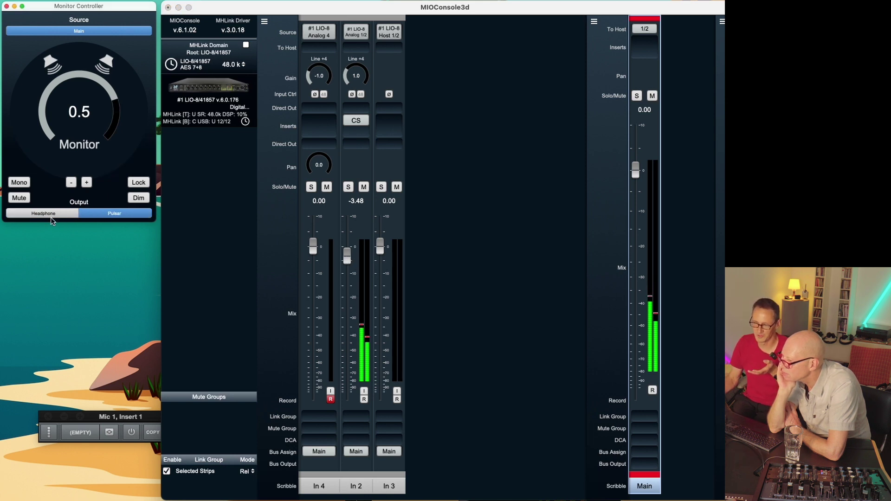
left_click(481, 237)
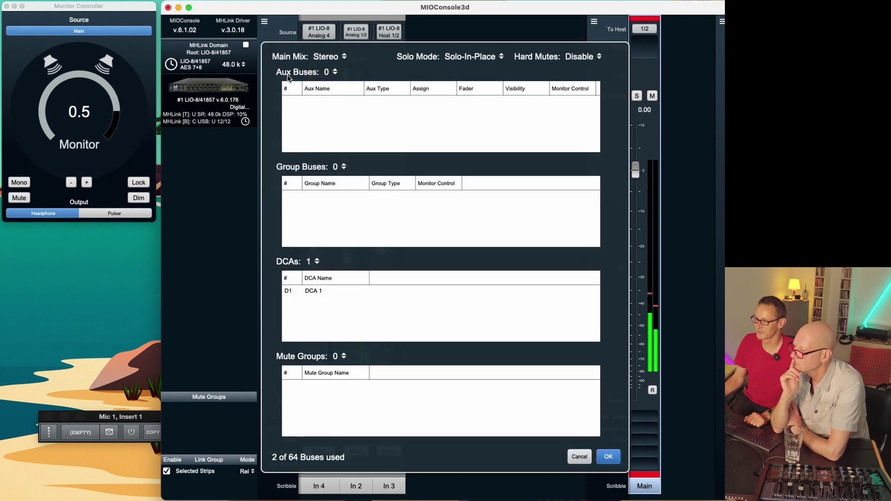
Add one stereo aux bus to the mixer configuration and select its new bus strip
left_click(334, 73)
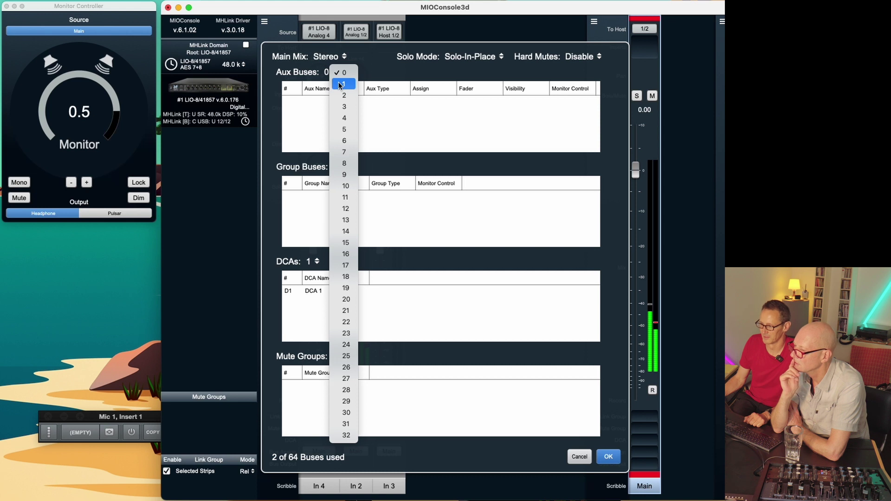
left_click(340, 84)
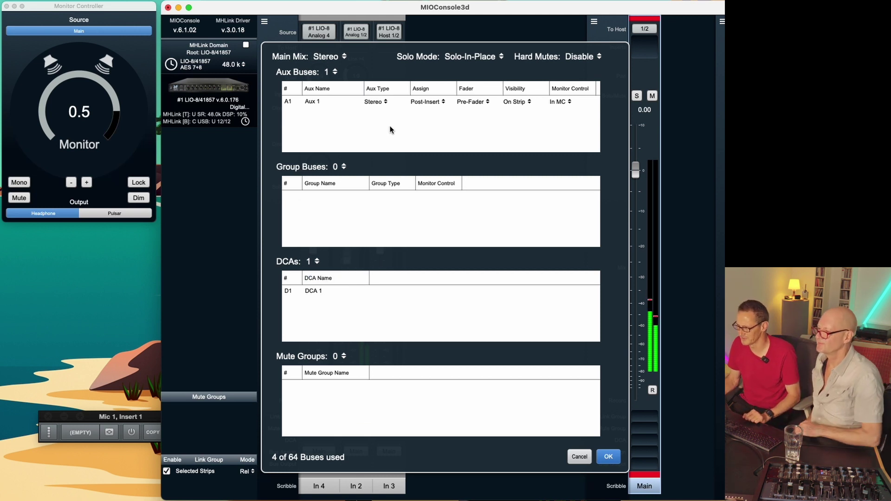
left_click(609, 458)
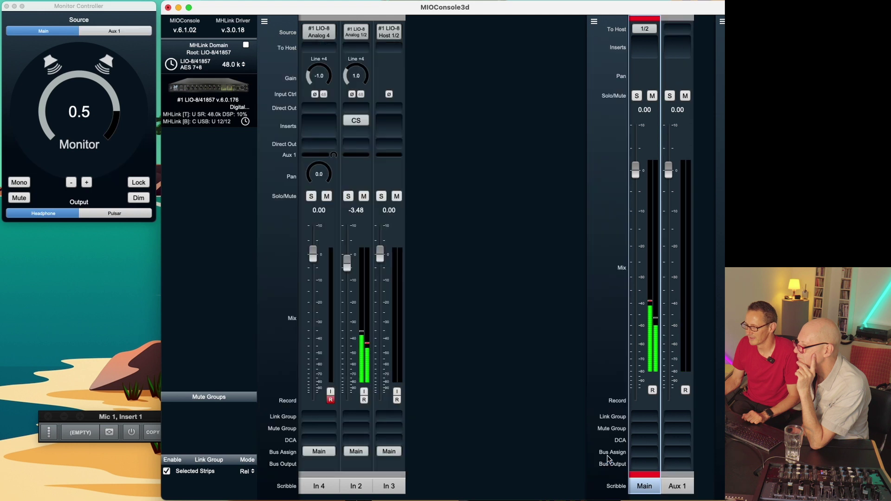
left_click(687, 73)
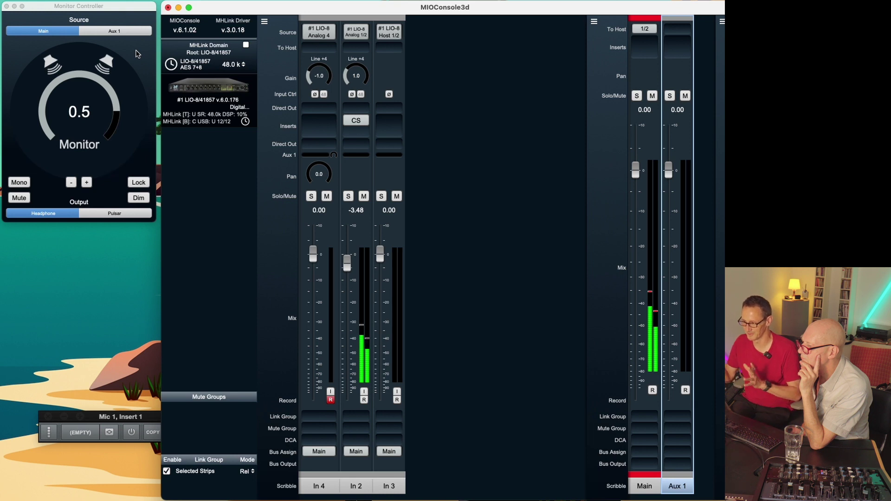
Show the Aux 1 send levels on the input faders, and return the faders to the main mix
mouse_move(397, 29)
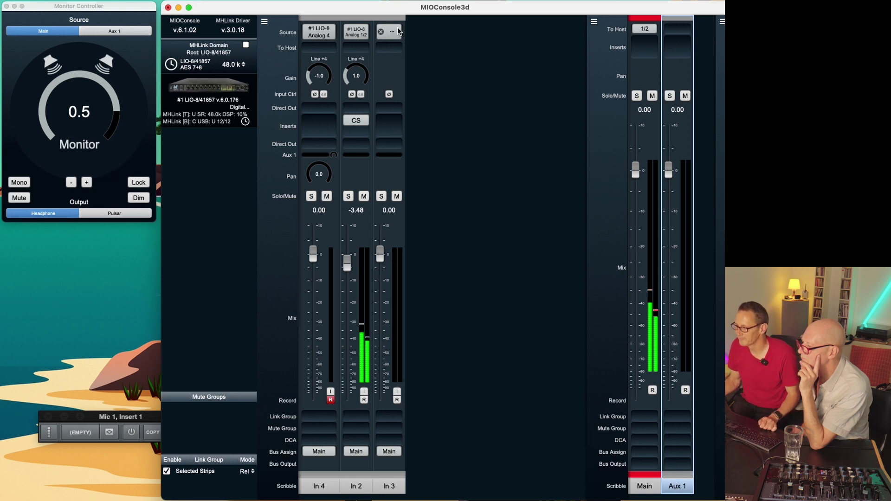
left_click(289, 156)
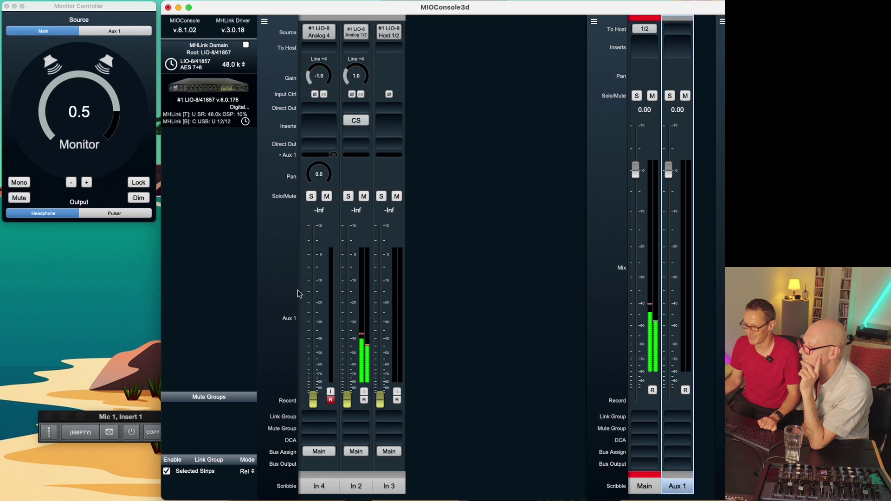
left_click(283, 158)
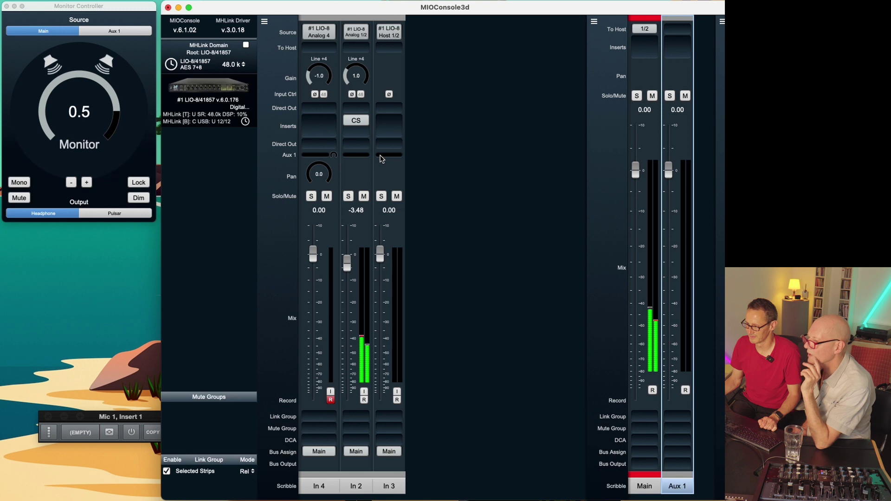
Raise the Aux 1 sends on all three input strips, with In 3 at 0.00 and In 4 at about -33.50
mouse_move(364, 149)
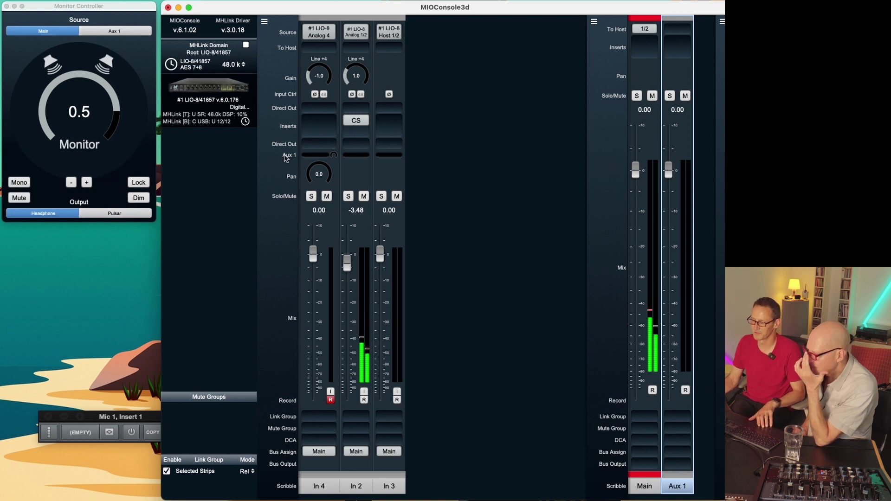
left_click_drag(353, 155, 366, 156)
left_click_drag(350, 109, 351, 109)
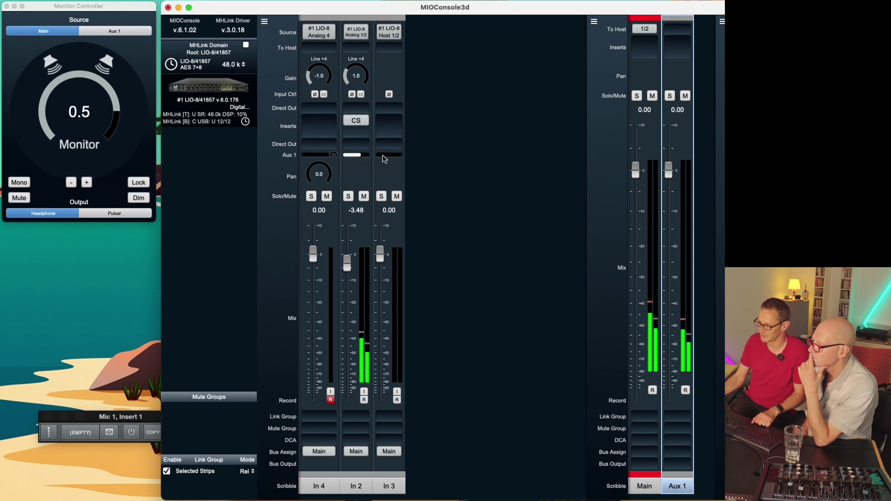
left_click_drag(382, 153, 381, 82)
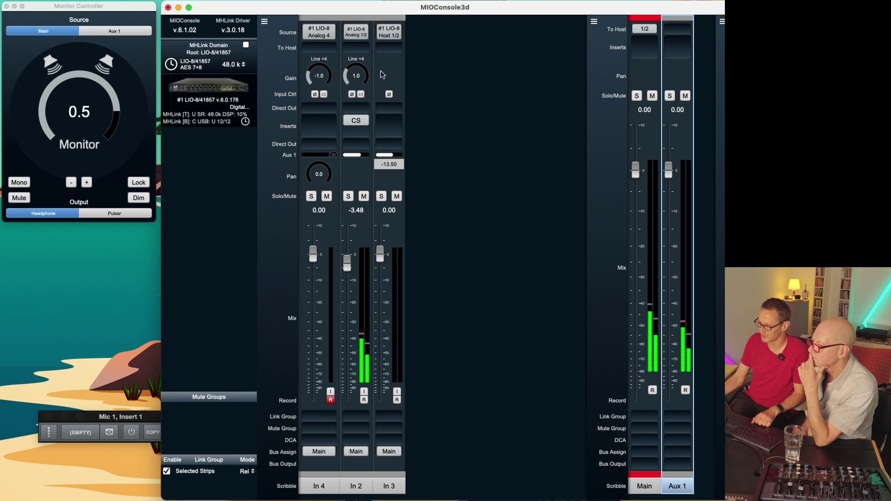
scroll(386, 157, "up", 2)
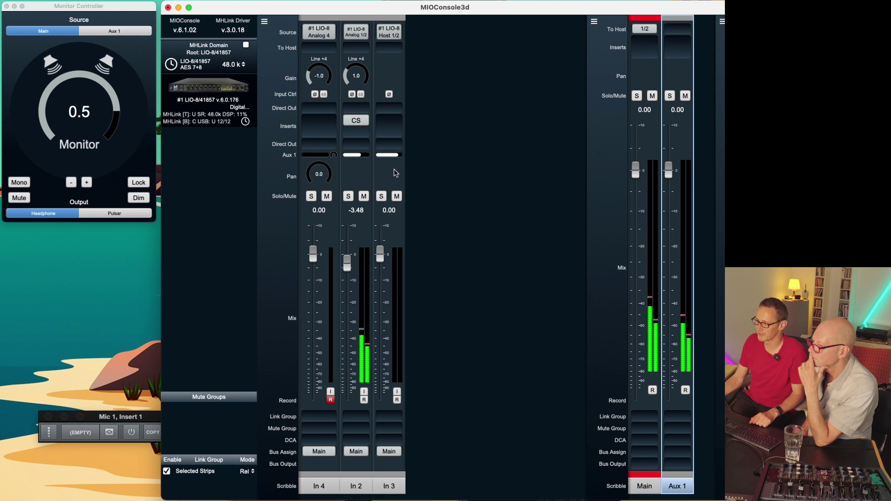
mouse_move(320, 151)
left_click_drag(320, 151, 325, 98)
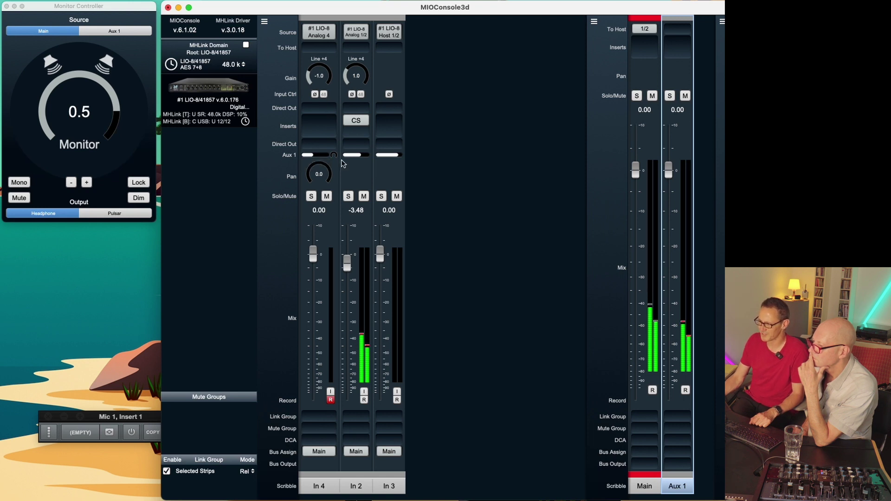
Show the Aux 1 sends on the faders and set In 4 to about -10.04 and In 2 to about -15.59
left_click(285, 159)
mouse_move(347, 282)
left_mouse_down()
mouse_move(348, 353)
mouse_move(349, 264)
left_mouse_up()
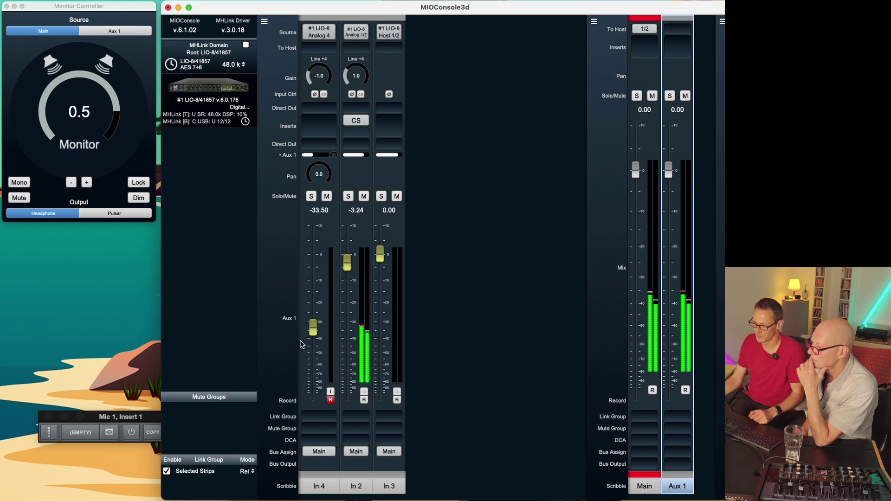
left_click_drag(313, 327, 319, 280)
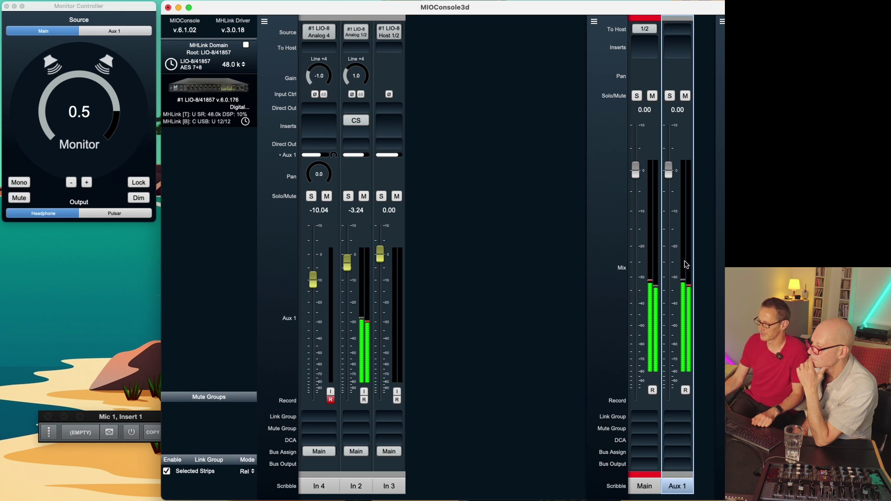
left_click_drag(348, 267, 355, 296)
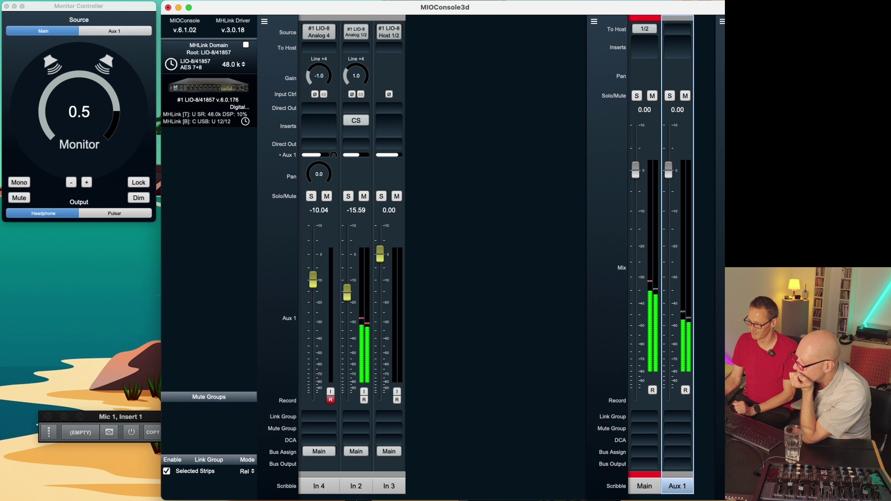
Rename the Aux 1 bus as Artist and assign its bus output to analog outputs 1/2 of the LIO-8
double_click(678, 487)
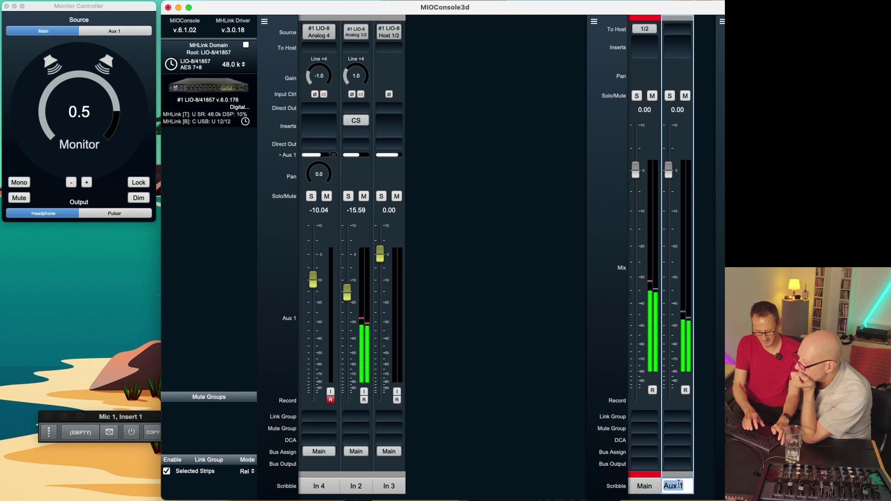
type("A")
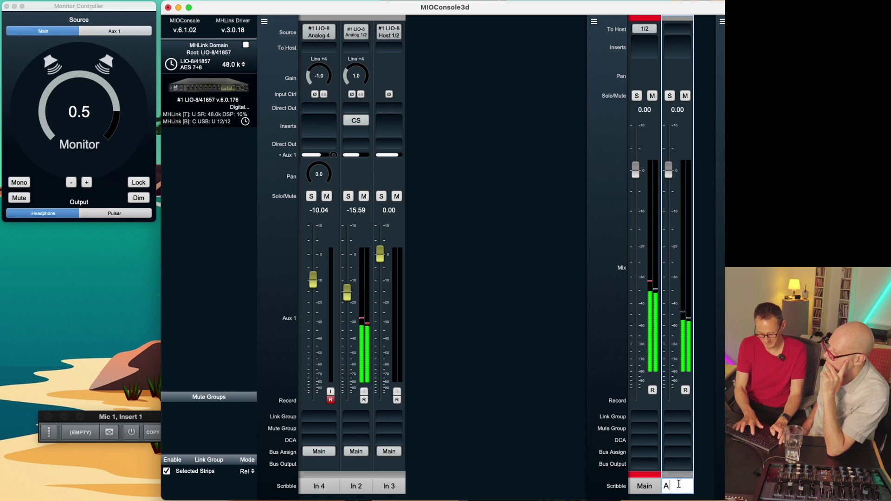
type("rtist")
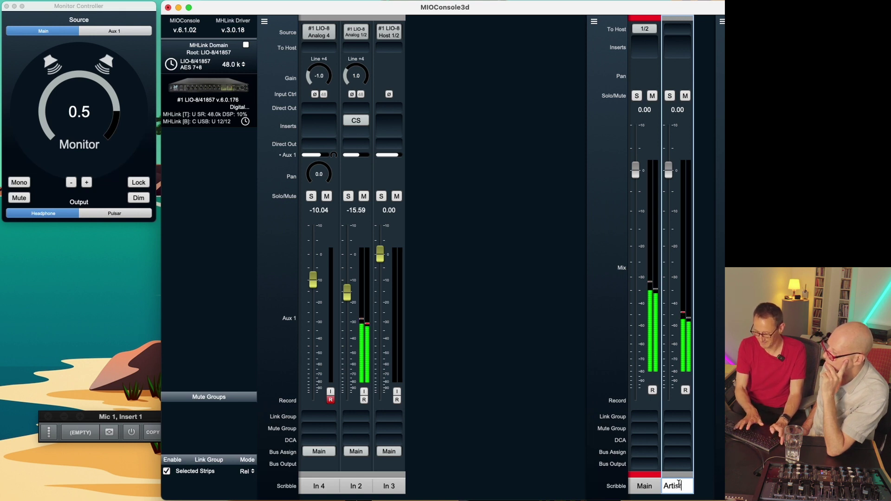
key("Return")
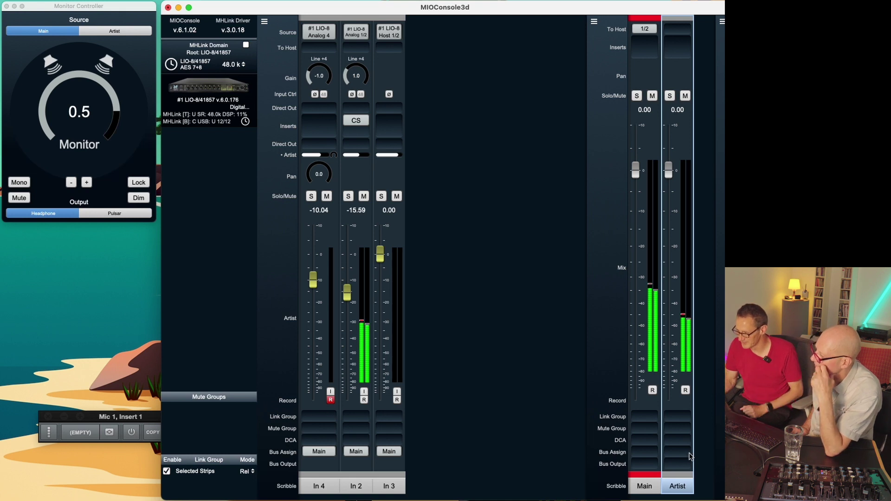
left_click(679, 464)
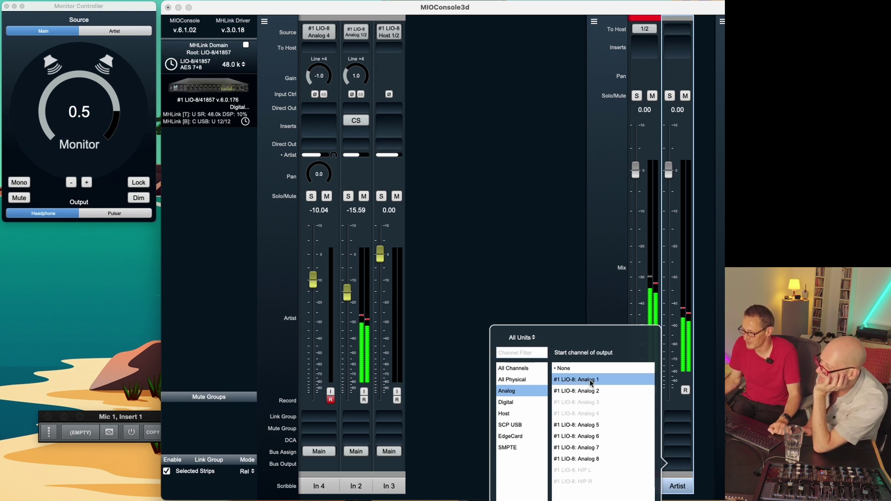
left_click(576, 379)
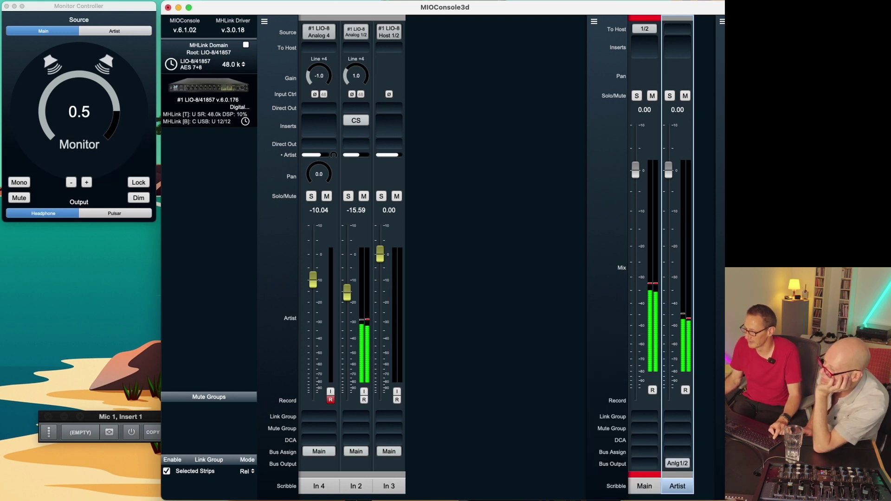
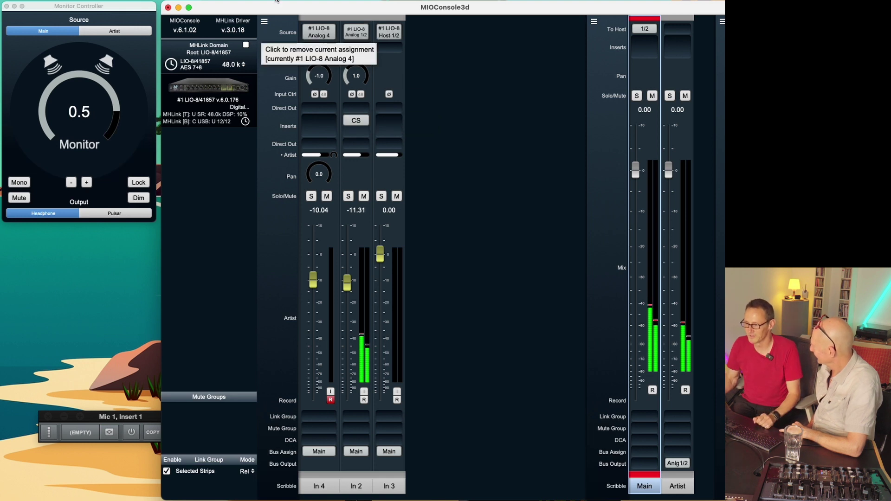
Monitor the Artist source through the Pulsar output, and set In 2's Artist send to about -15.36
left_click(107, 32)
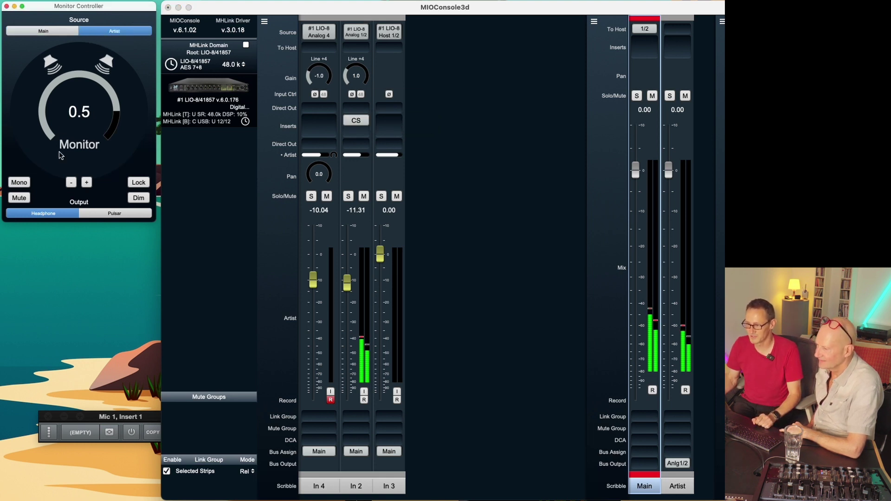
left_click(120, 216)
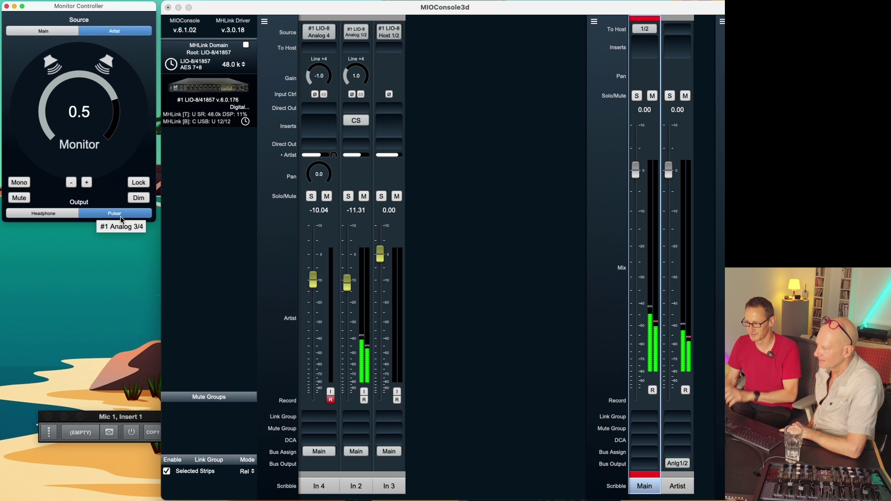
left_click_drag(351, 282, 352, 291)
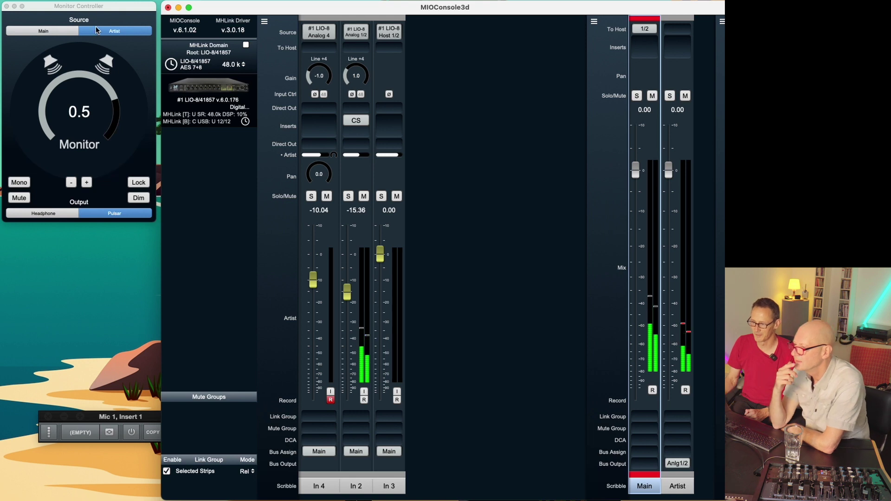
With Main as the monitor source, set the main mix faders to about -4.07 for In 2 and -0.19 for In 3, and redisplay the Artist sends
left_click(52, 31)
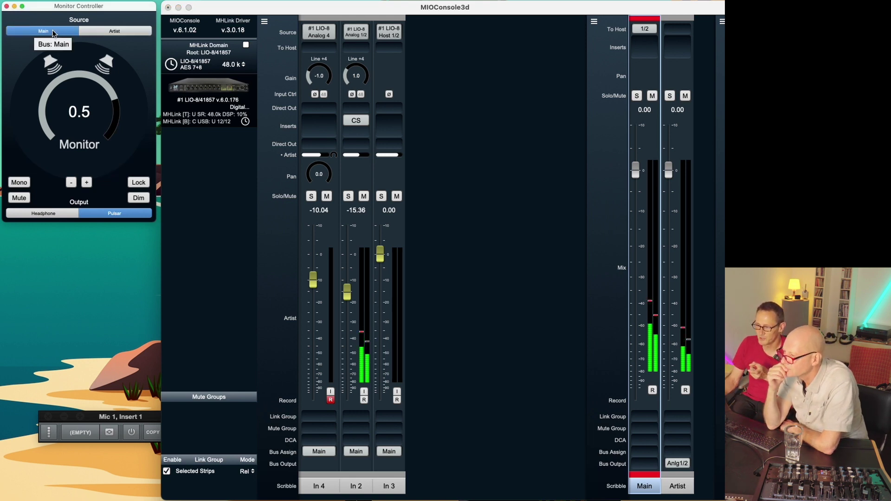
left_click(285, 159)
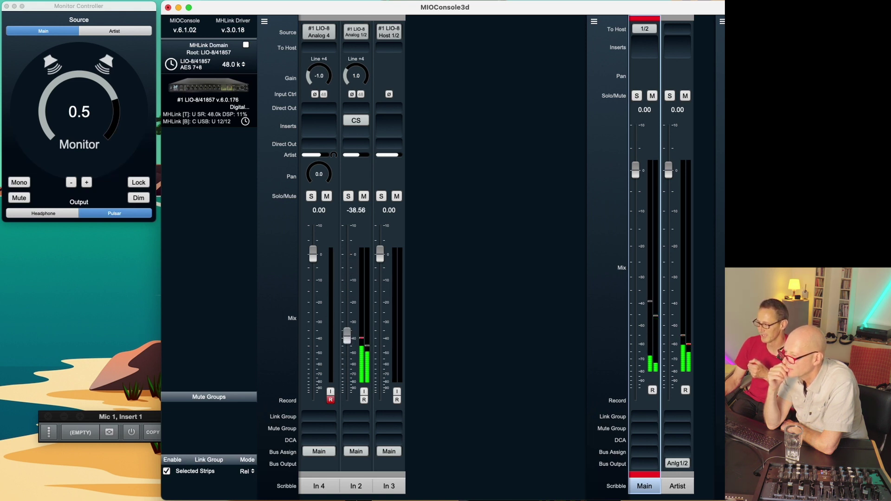
left_click_drag(344, 346, 340, 271)
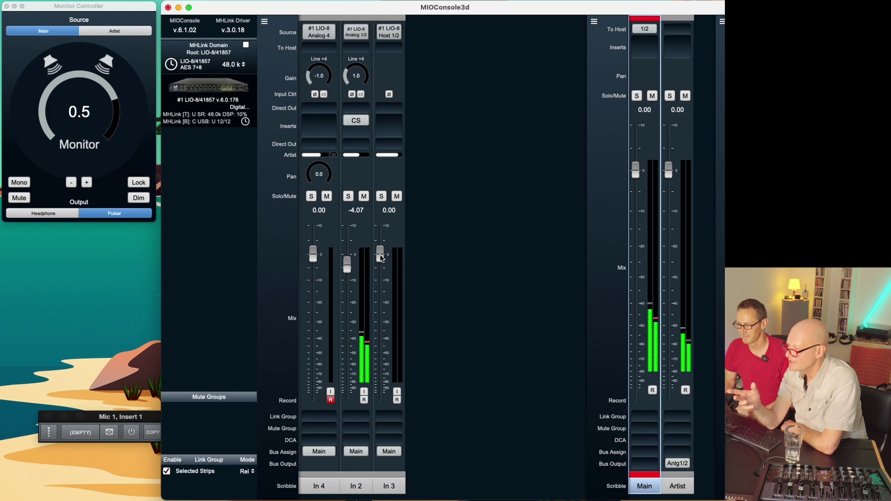
left_click_drag(380, 259, 380, 259)
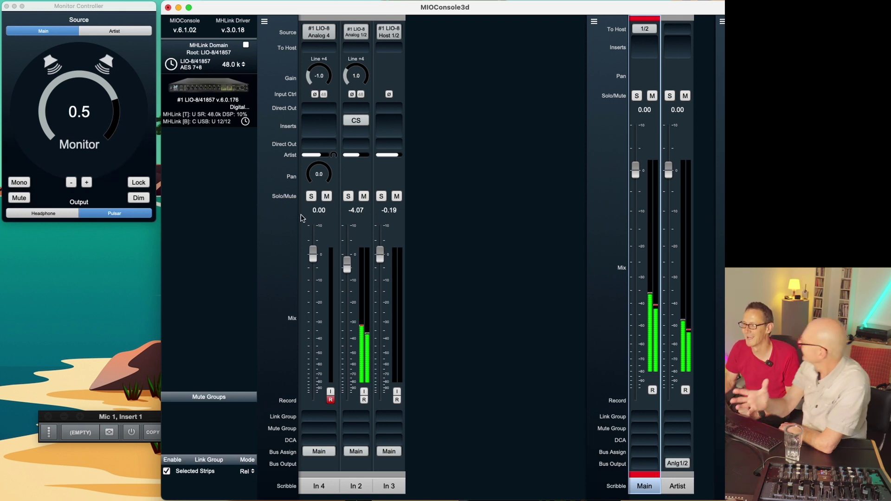
left_click(288, 157)
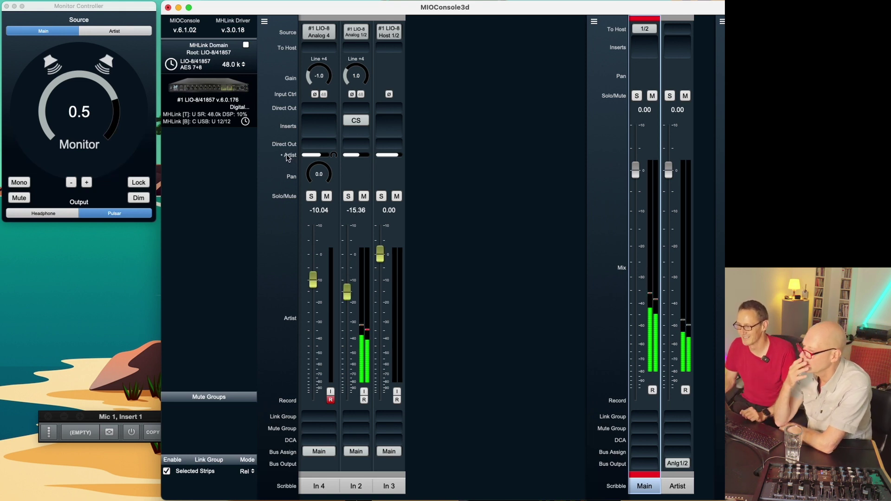